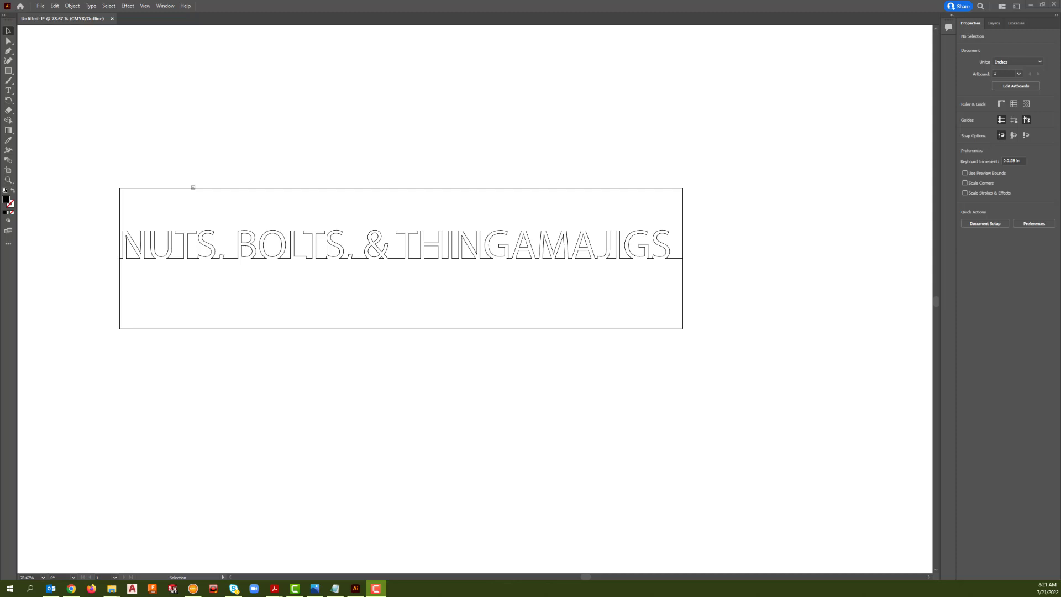
# Step: Create a new blank document measuring 16 in wide by 4 in high
pyautogui.click(40, 6)
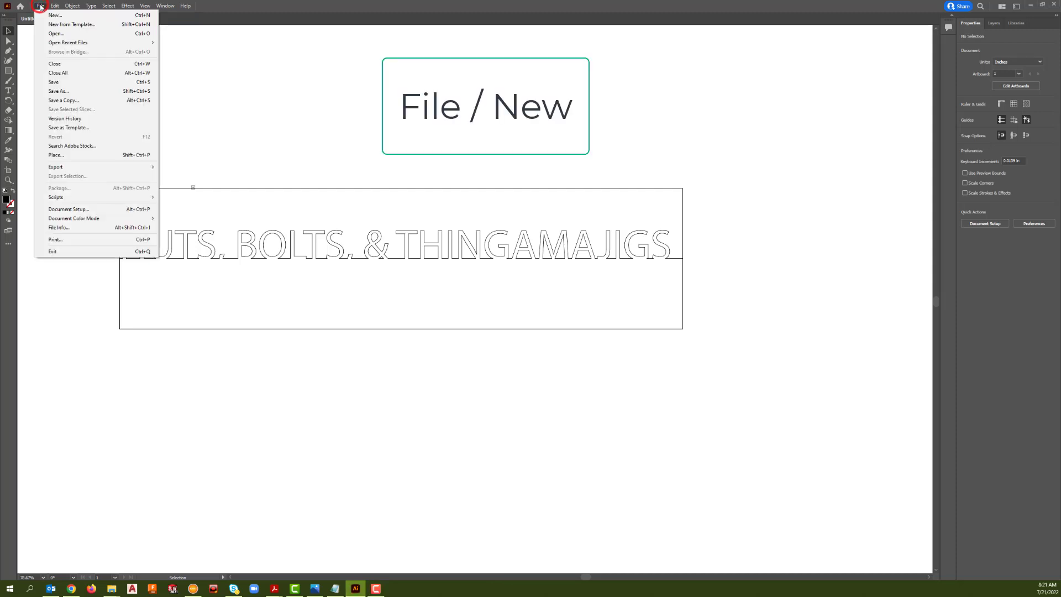
pyautogui.click(54, 15)
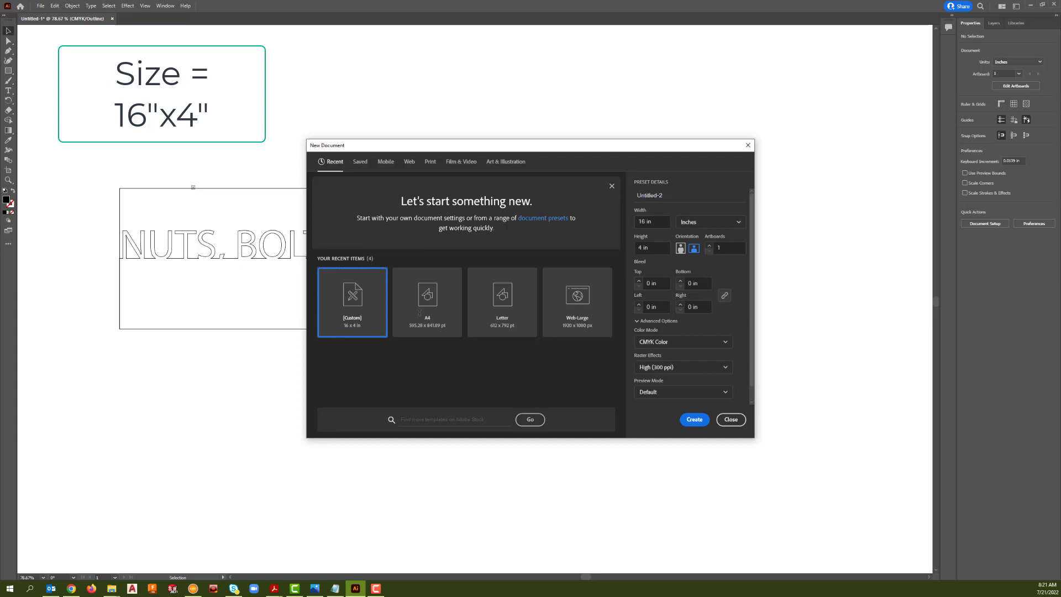
pyautogui.click(696, 421)
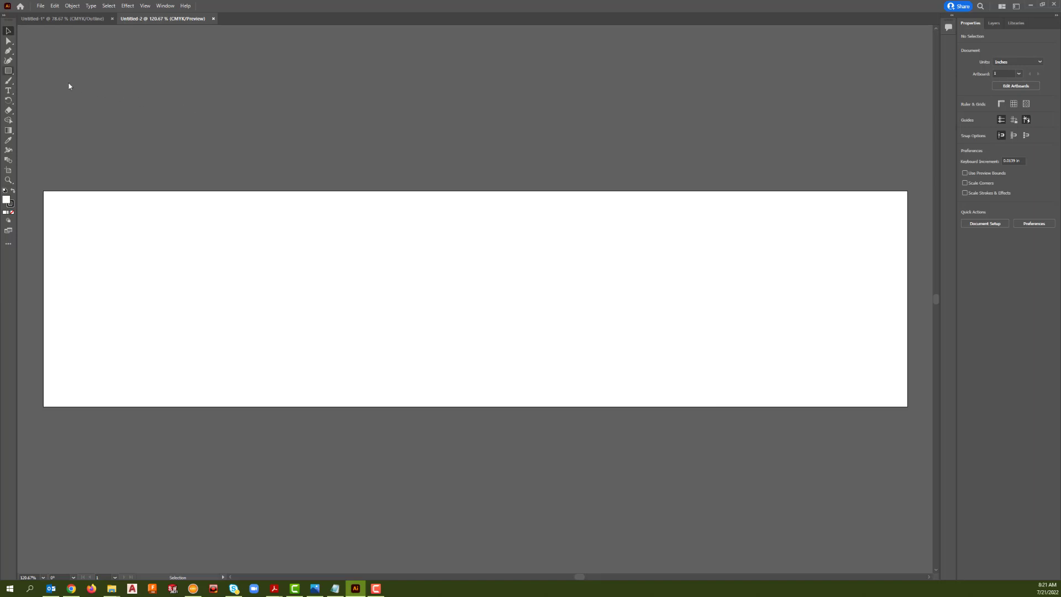
# Step: Draw a 16 x 2 in rectangle and move it into the artboard's bottom half
pyautogui.click(8, 71)
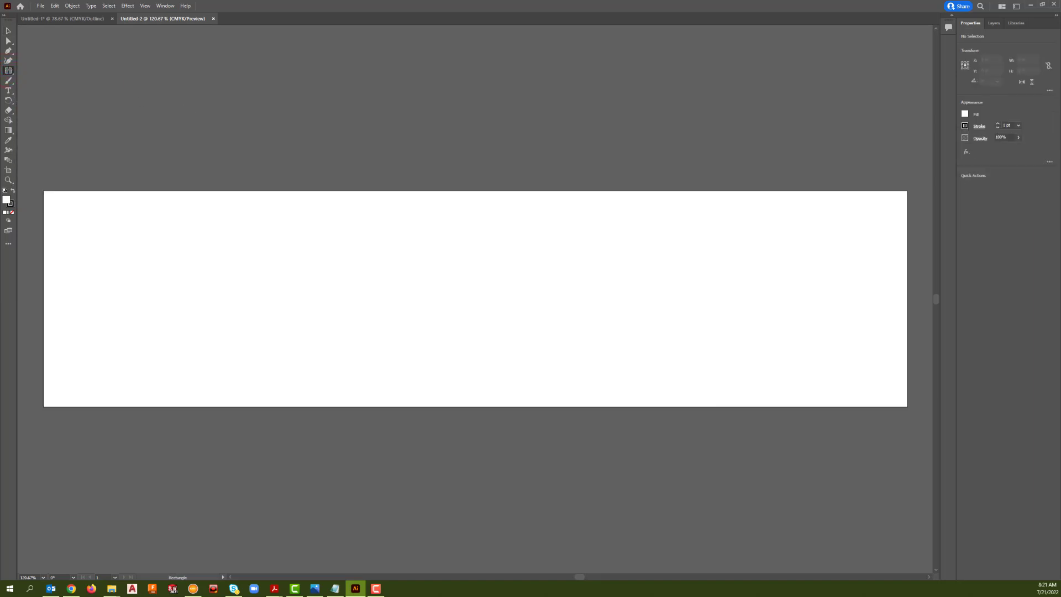
pyautogui.click(43, 407)
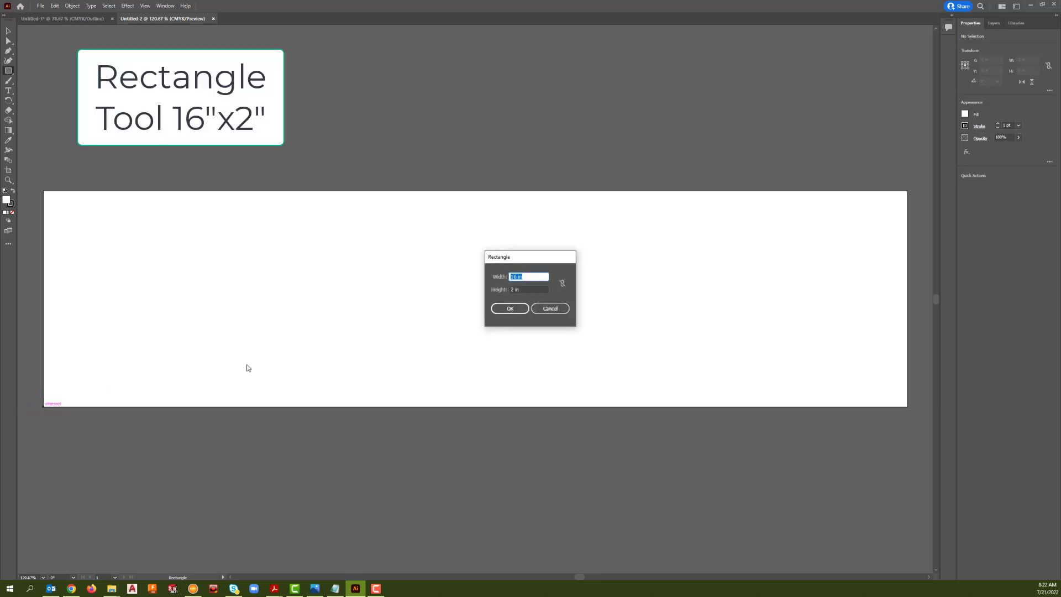
pyautogui.click(511, 309)
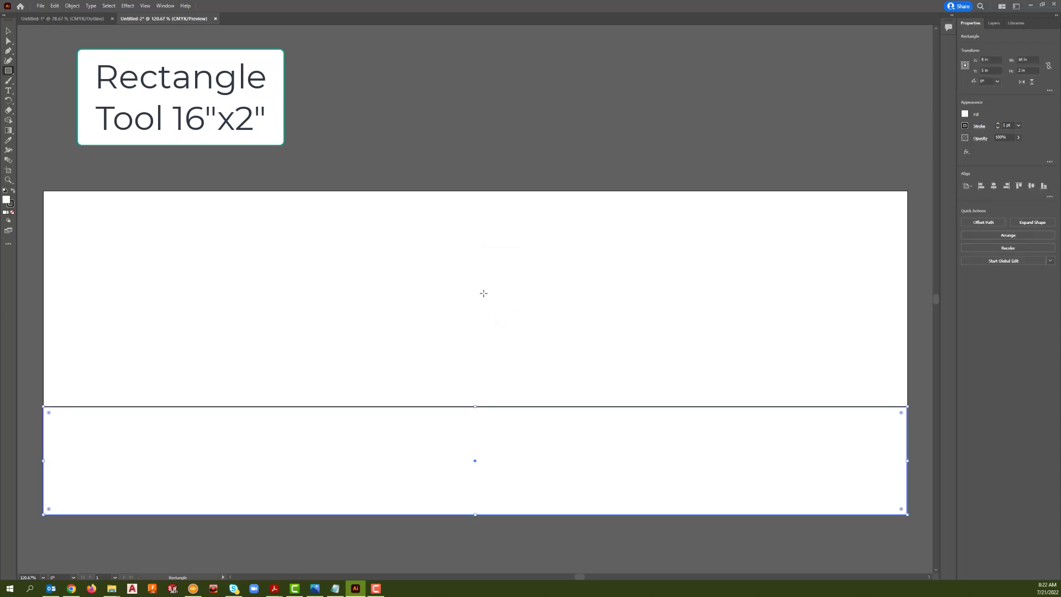
pyautogui.click(8, 31)
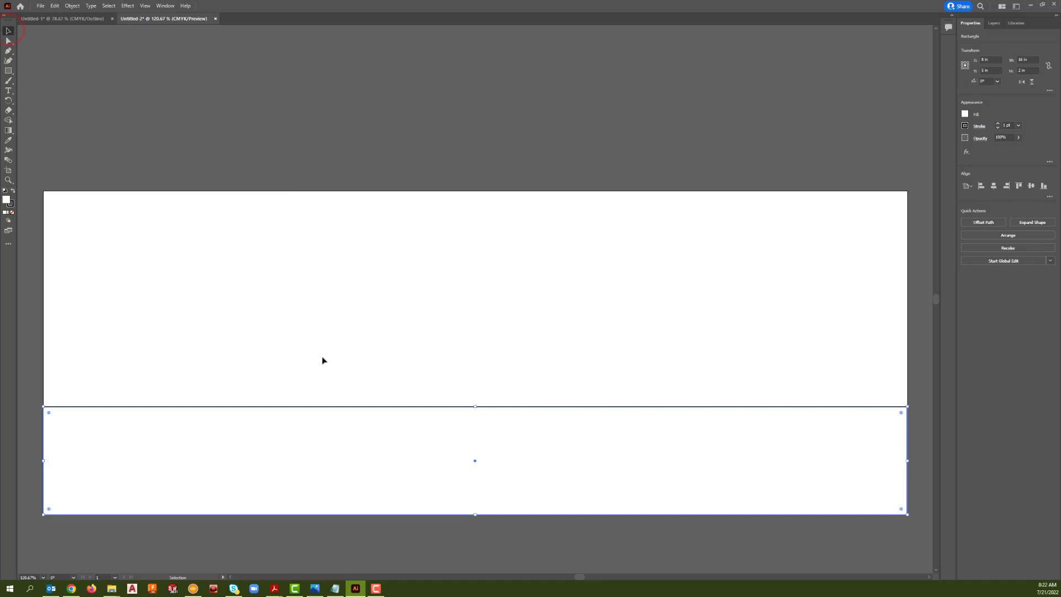
pyautogui.moveTo(385, 426); pyautogui.dragTo(388, 315)
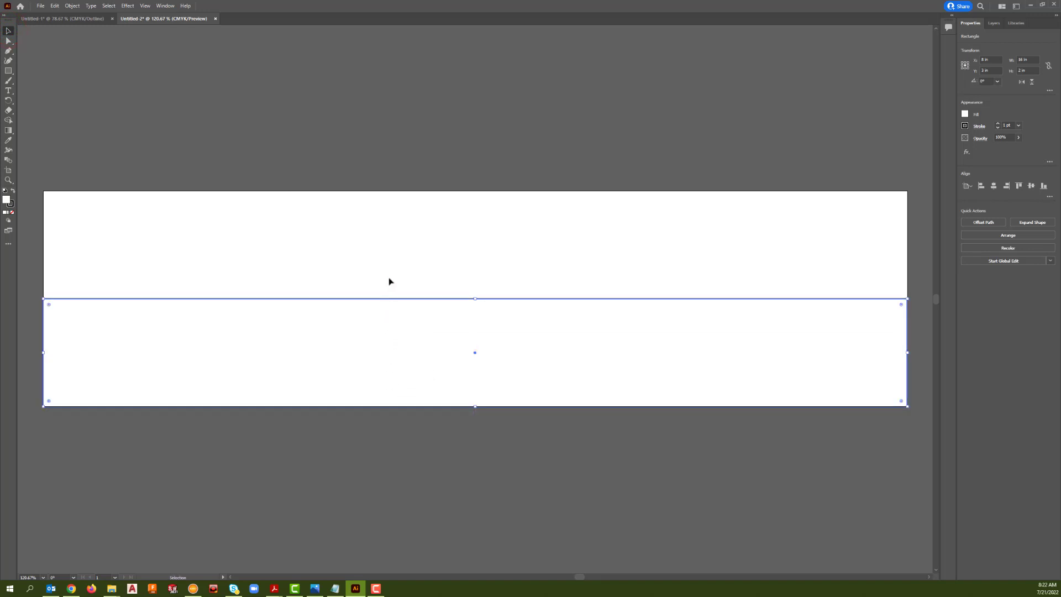
pyautogui.click(394, 143)
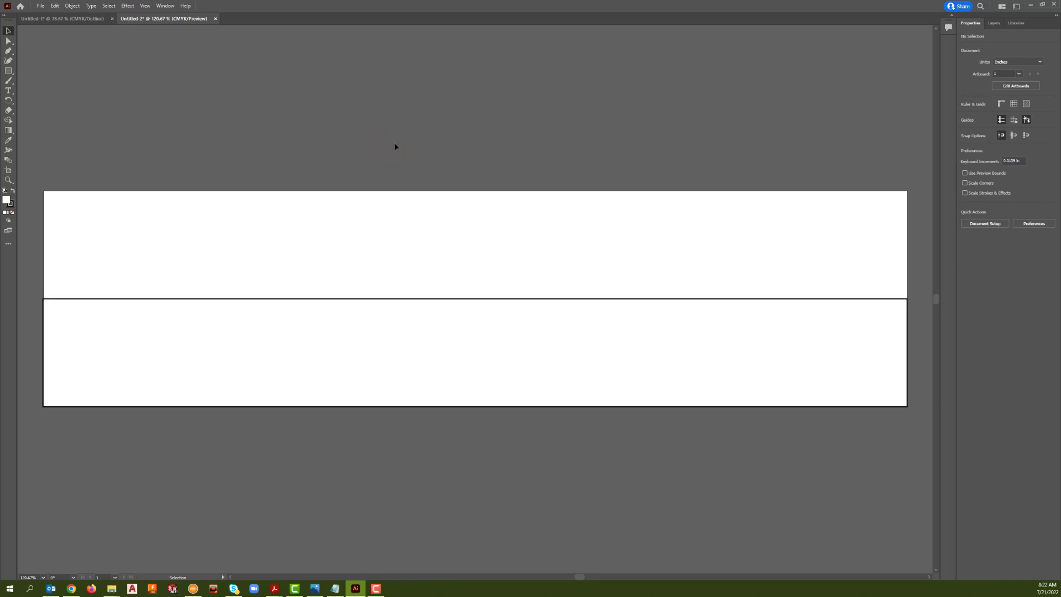
# Step: Type 'Nuts Bolts & Thingamajigs' as a text line at the artboard's top-left
pyautogui.click(9, 90)
pyautogui.click(44, 191)
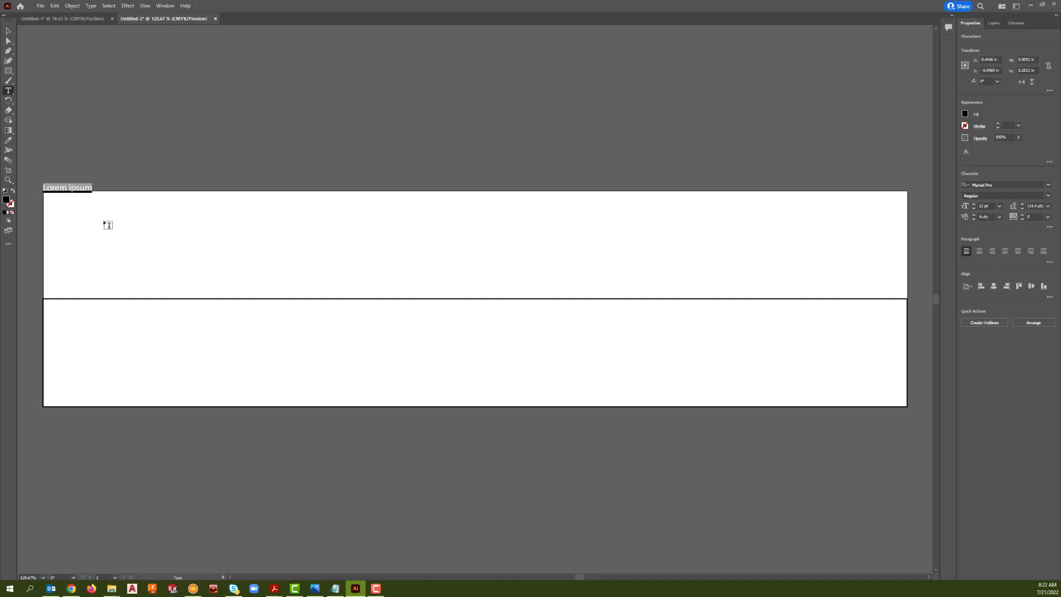
pyautogui.write('Nuts Bolts & Thinga')
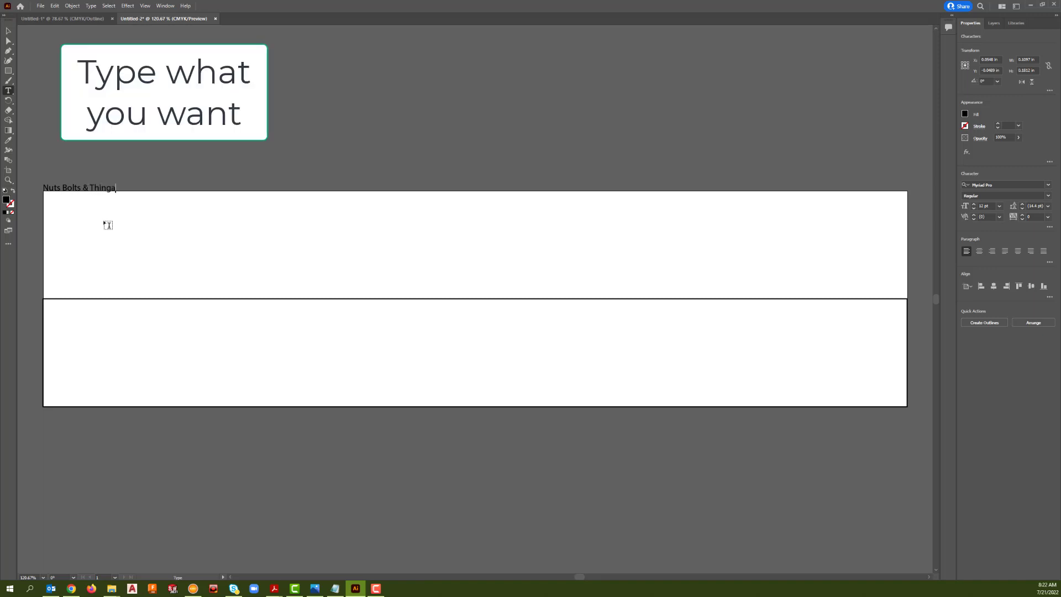
pyautogui.write('majigs')
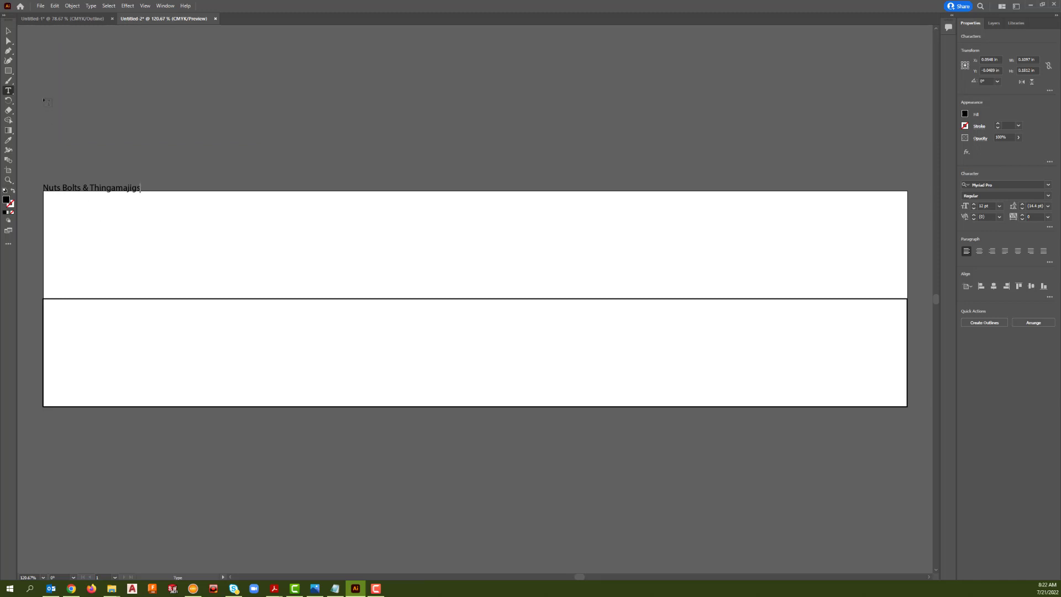
pyautogui.click(8, 30)
# Step: Move the title down onto the artboard and select all its characters
pyautogui.moveTo(101, 187); pyautogui.dragTo(146, 242)
pyautogui.press('t')
pyautogui.click(148, 244)
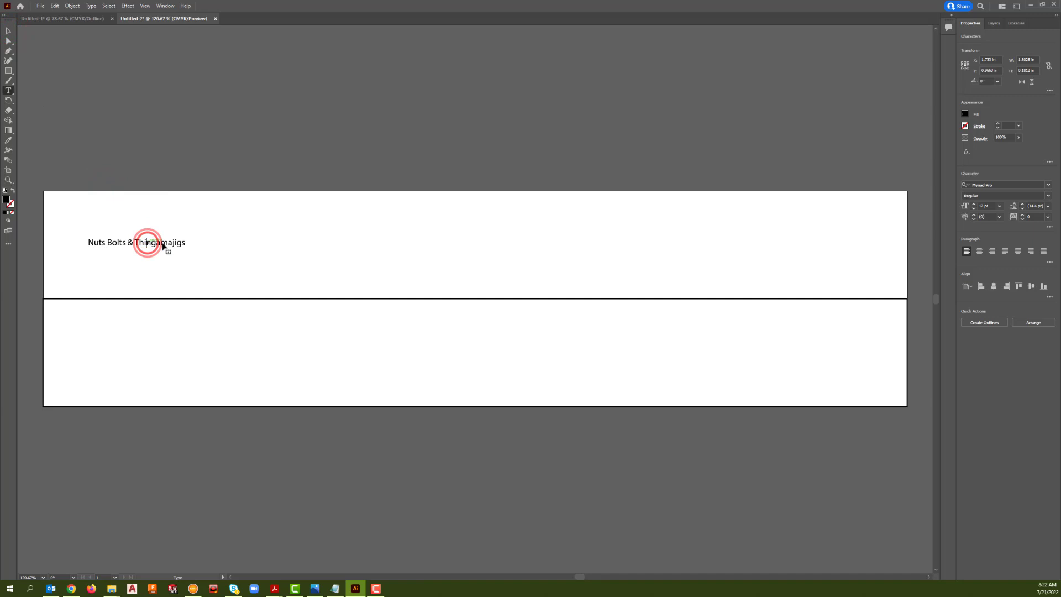
pyautogui.moveTo(184, 244); pyautogui.dragTo(86, 245)
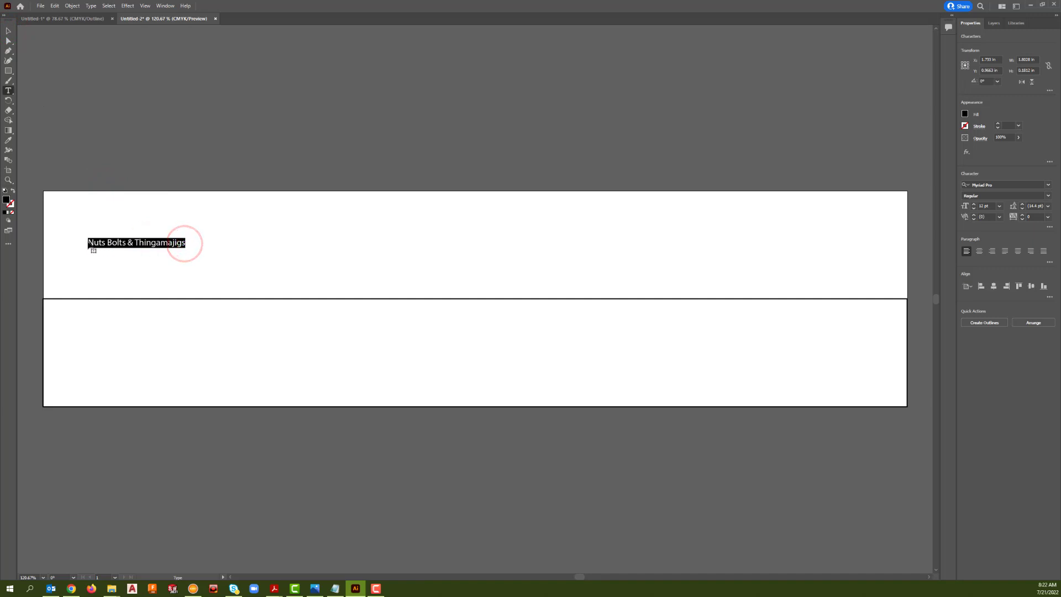
# Step: Raise the title's font size step by step until it spans nearly the artboard width
pyautogui.click(974, 204)
pyautogui.click(974, 205)
pyautogui.click(974, 205)
pyautogui.click(974, 205)
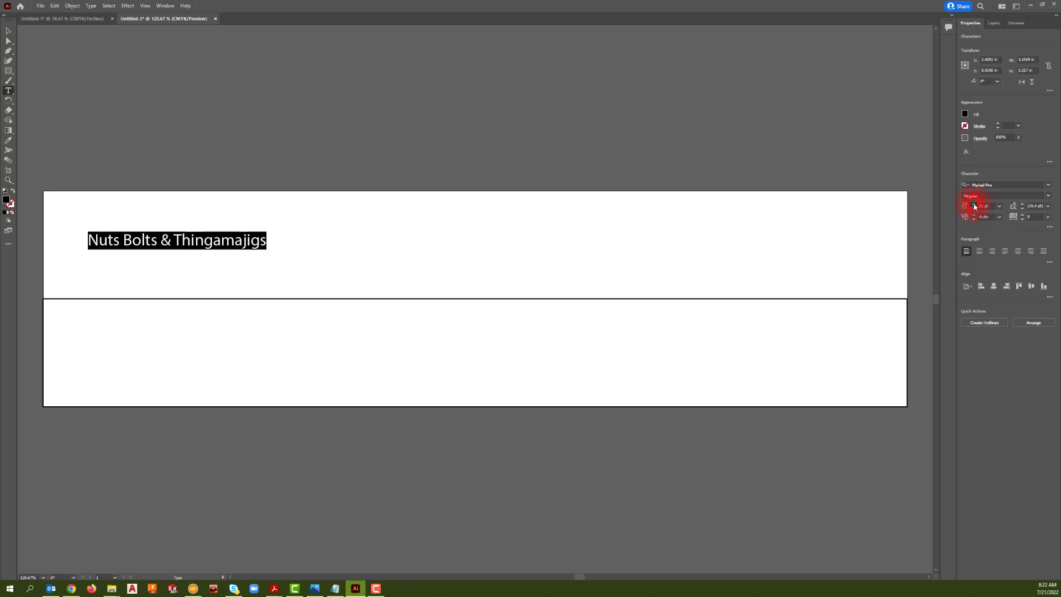
pyautogui.click(974, 205)
pyautogui.click(975, 205)
pyautogui.click(974, 205)
pyautogui.click(975, 205)
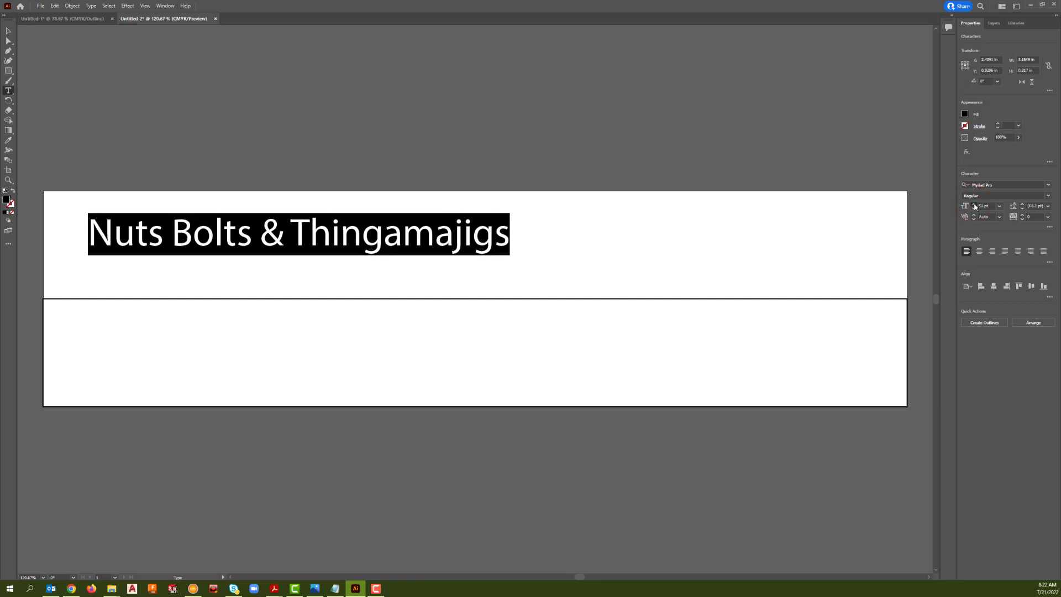
pyautogui.click(974, 205)
pyautogui.click(975, 204)
pyautogui.click(974, 204)
pyautogui.click(974, 205)
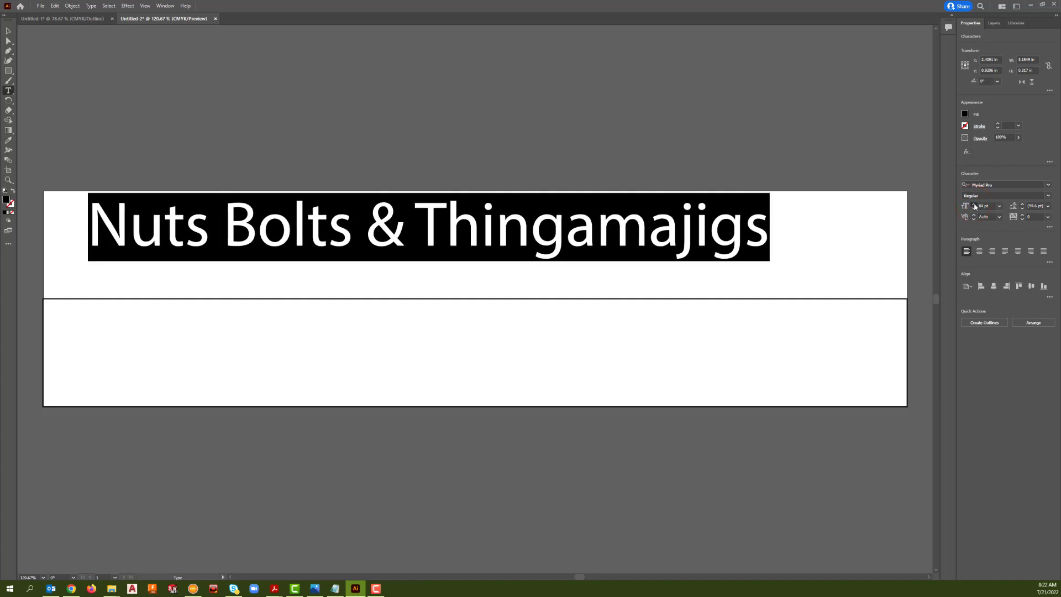
pyautogui.click(975, 205)
pyautogui.click(975, 205)
pyautogui.click(974, 205)
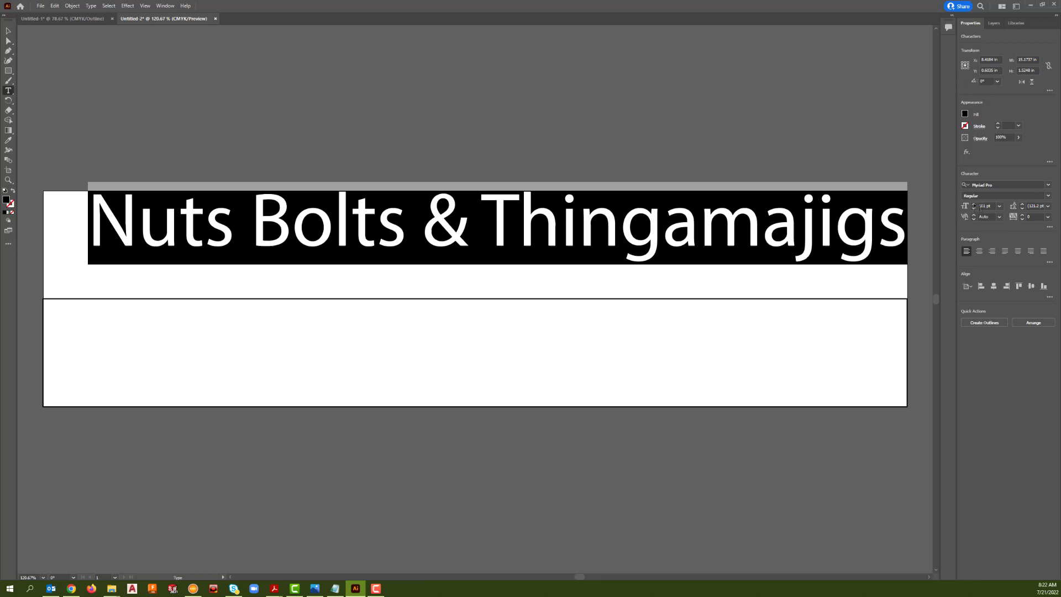
pyautogui.click(974, 205)
pyautogui.click(974, 205)
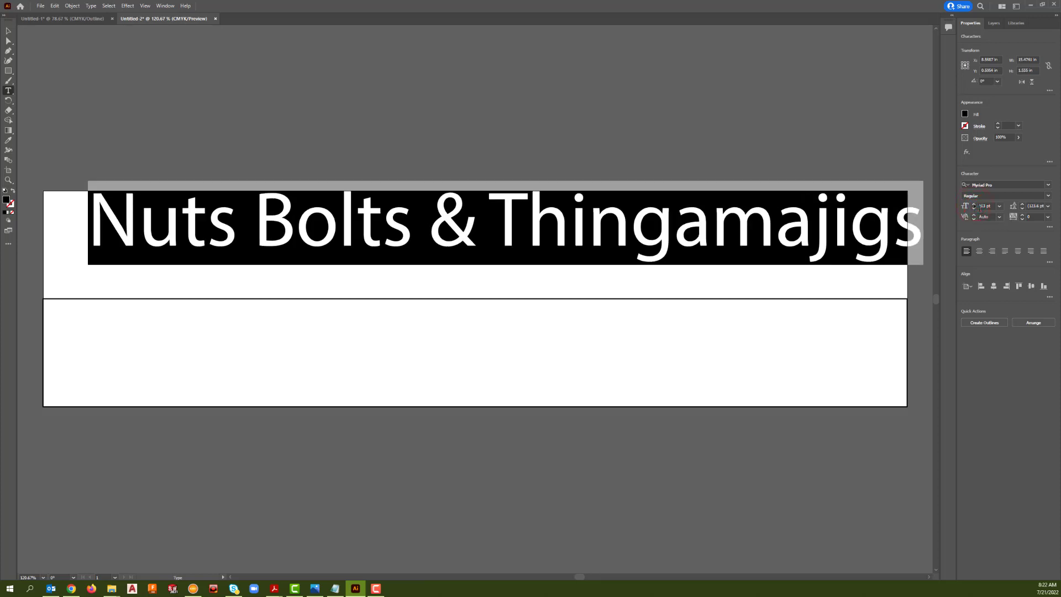
# Step: Drag the title down so its letters overlap the rectangle's top edge
pyautogui.click(9, 30)
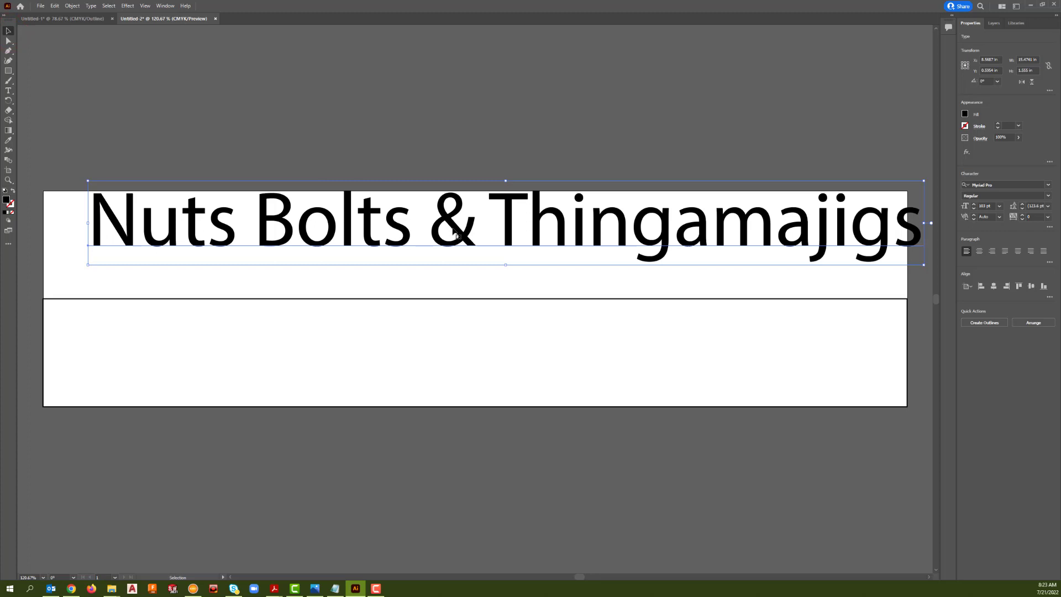
pyautogui.moveTo(452, 231); pyautogui.dragTo(426, 289)
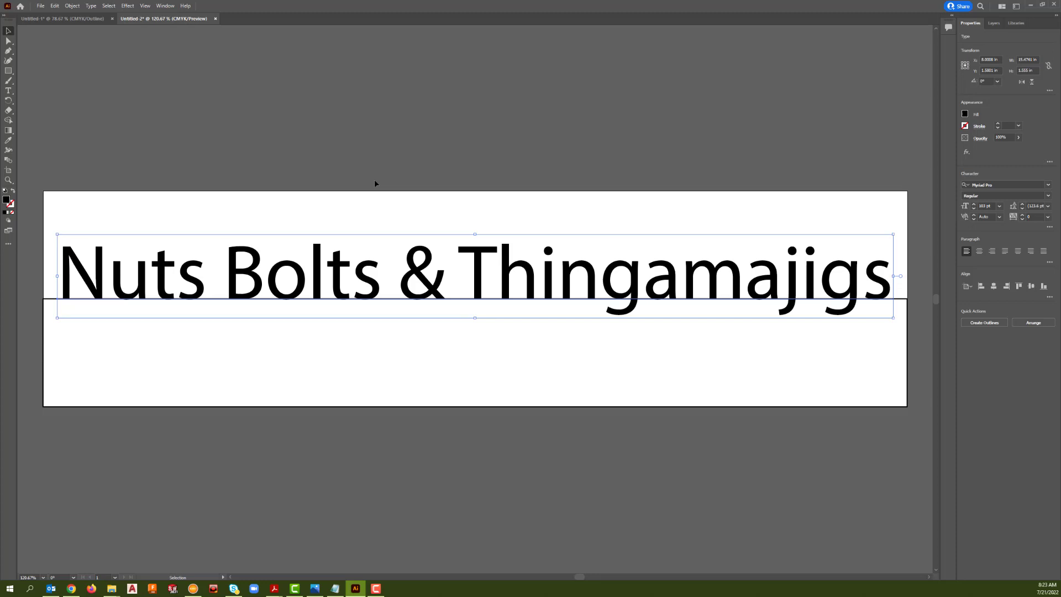
pyautogui.press('F10')
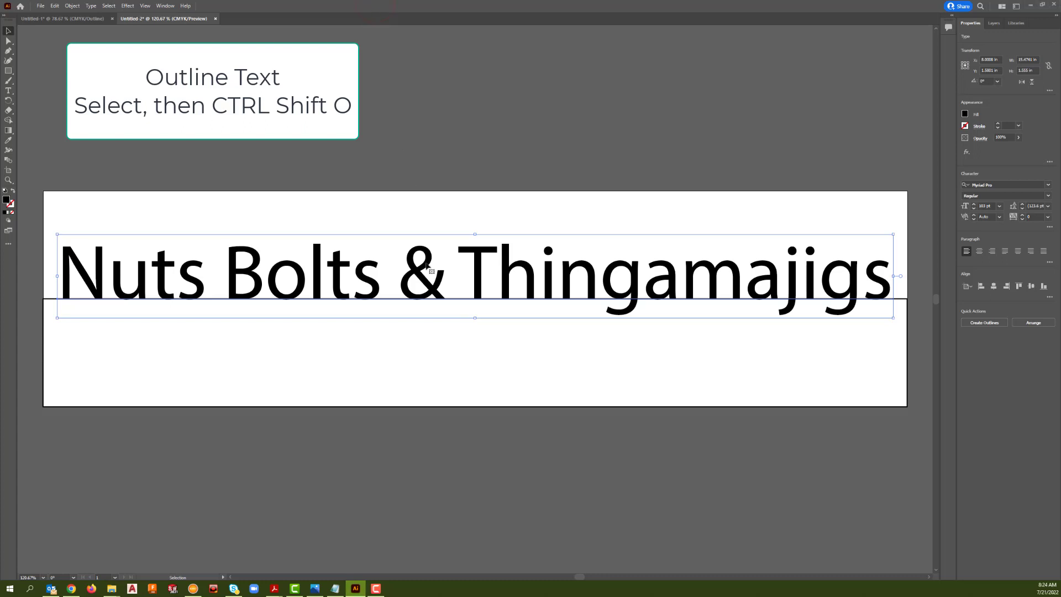
# Step: Convert the title to outlines (Ctrl+Shift+O) and switch to Outline view (Ctrl+Y)
pyautogui.press('ctrl')
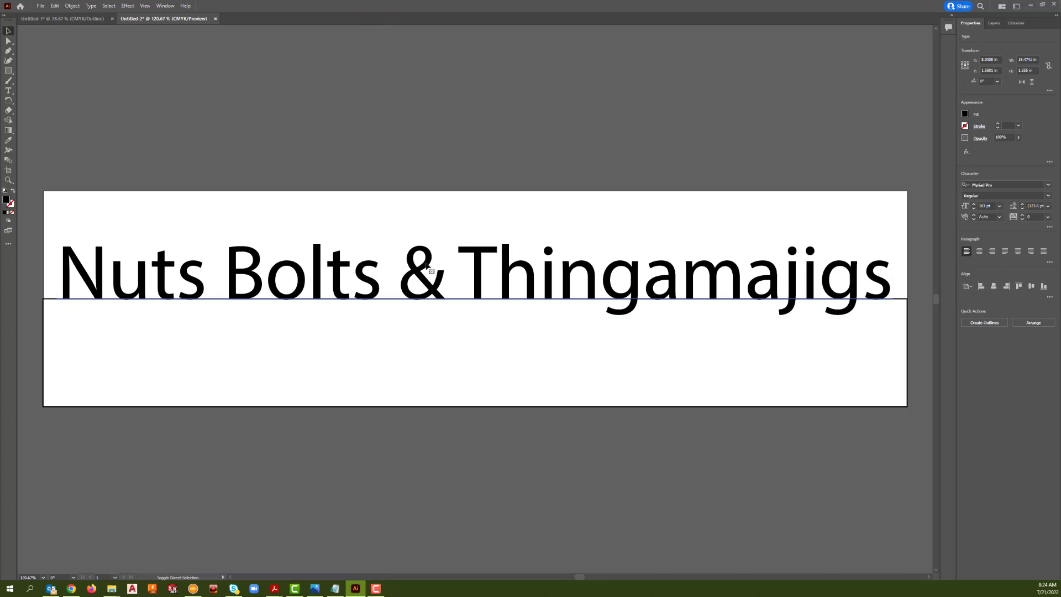
pyautogui.hotkey('ctrl', 'shift', 'o')
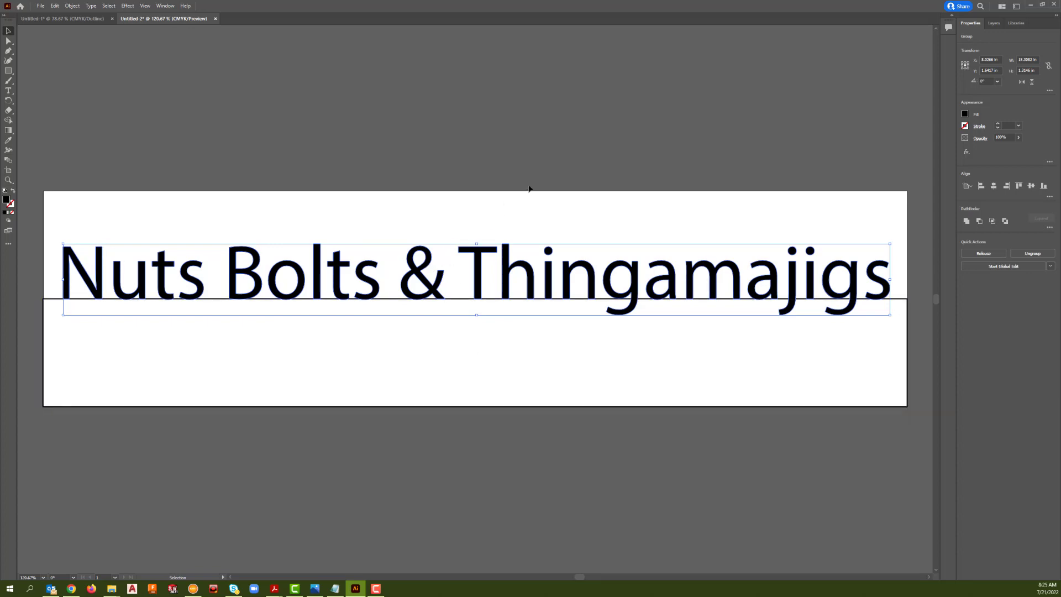
pyautogui.press('a')
pyautogui.hotkey('ctrl', 'y')
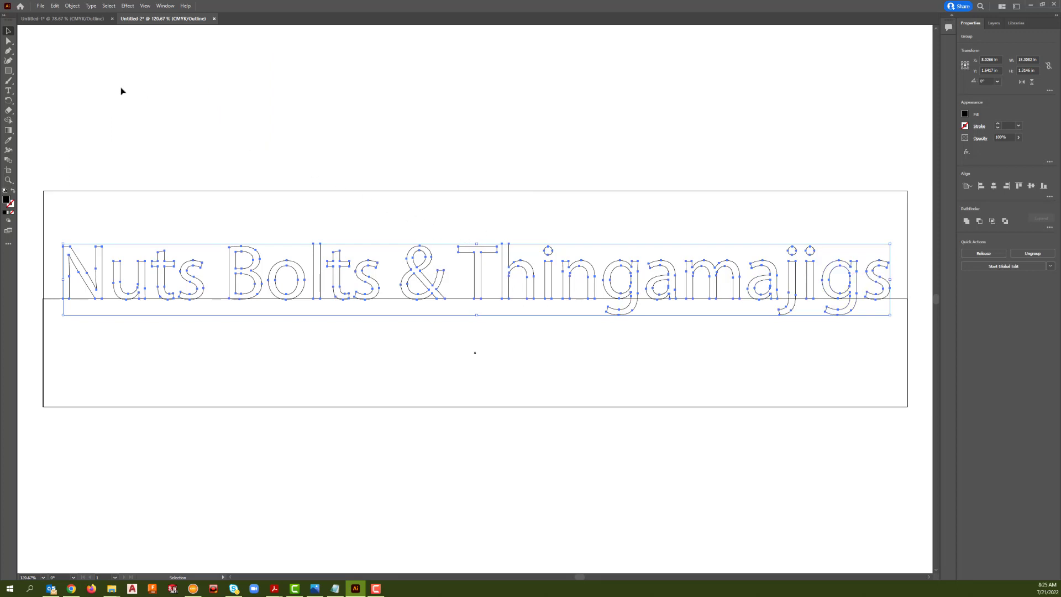
# Step: Open the Pathfinder panel beside the artwork and Unite the selected letter outlines
pyautogui.click(164, 6)
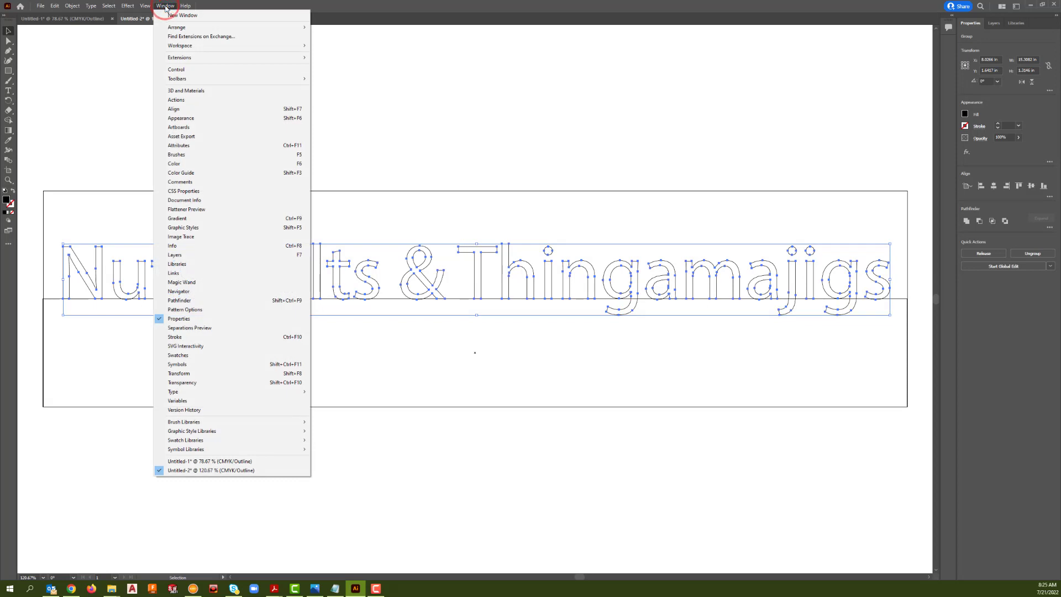
pyautogui.click(176, 301)
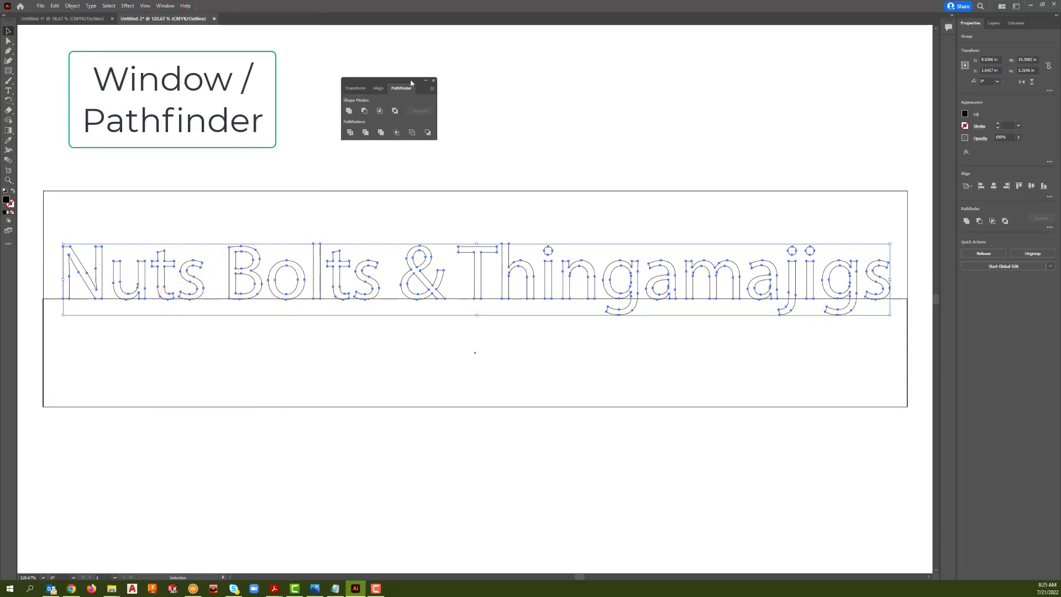
pyautogui.moveTo(411, 83); pyautogui.dragTo(480, 83)
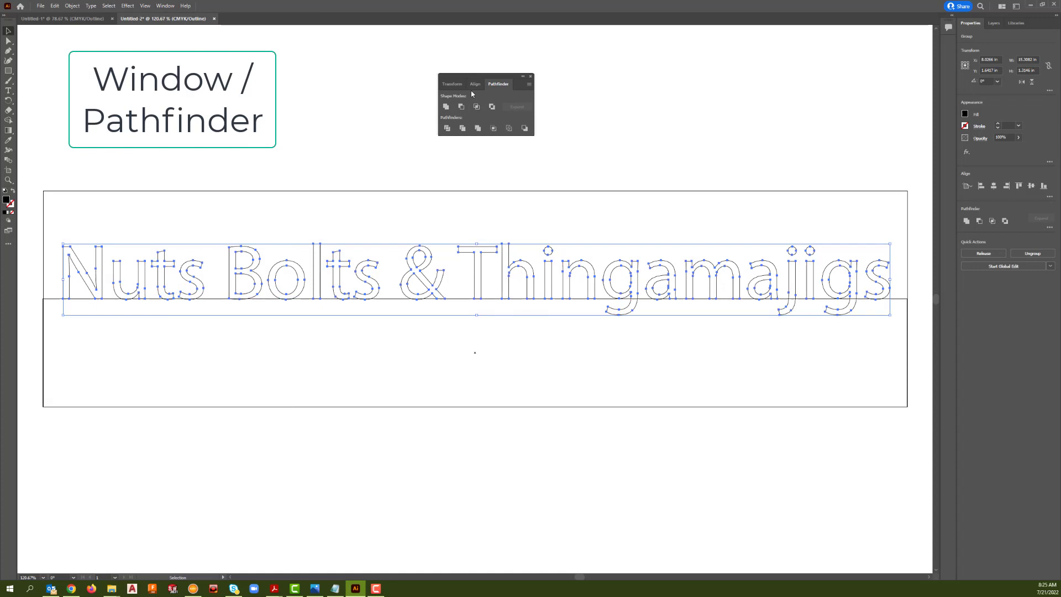
pyautogui.click(448, 107)
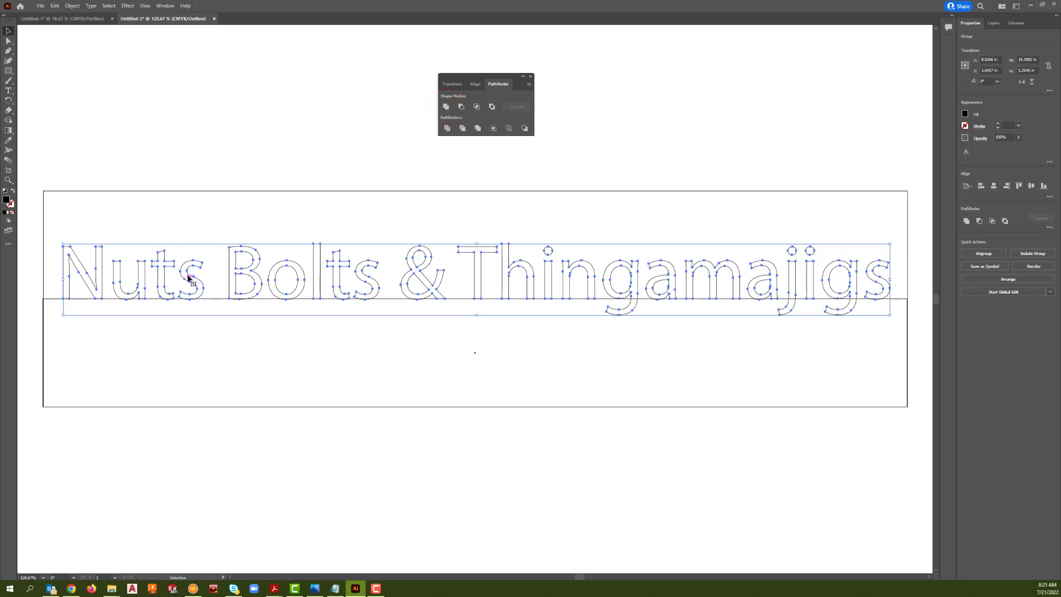
# Step: Marquee-select the letter outlines and rectangle together and Unite them into one shape
pyautogui.click(188, 276)
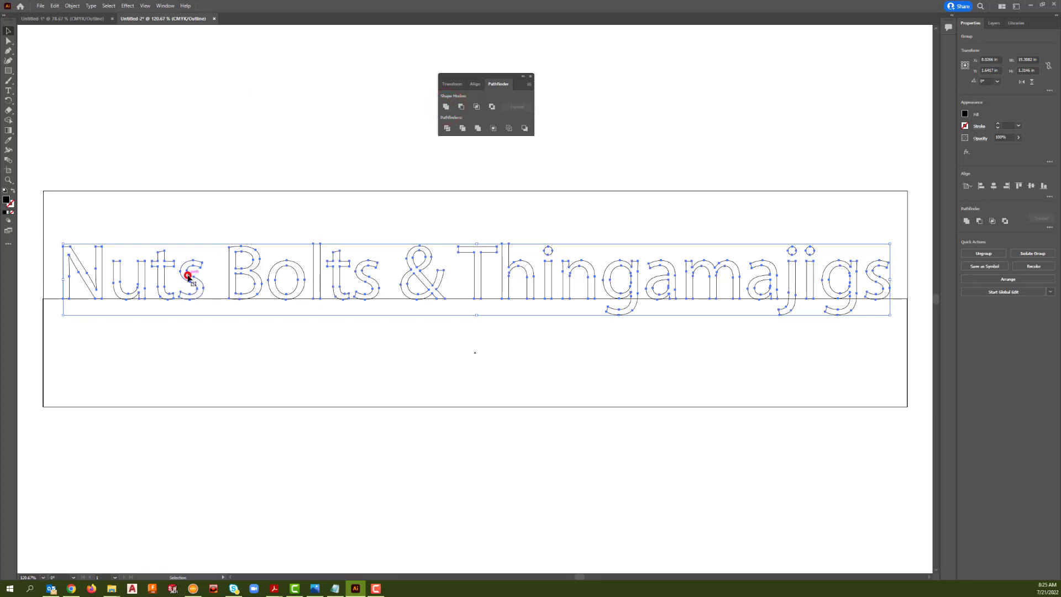
pyautogui.click(446, 107)
pyautogui.hotkey('ctrl', 'a')
pyautogui.moveTo(486, 76); pyautogui.dragTo(324, 63)
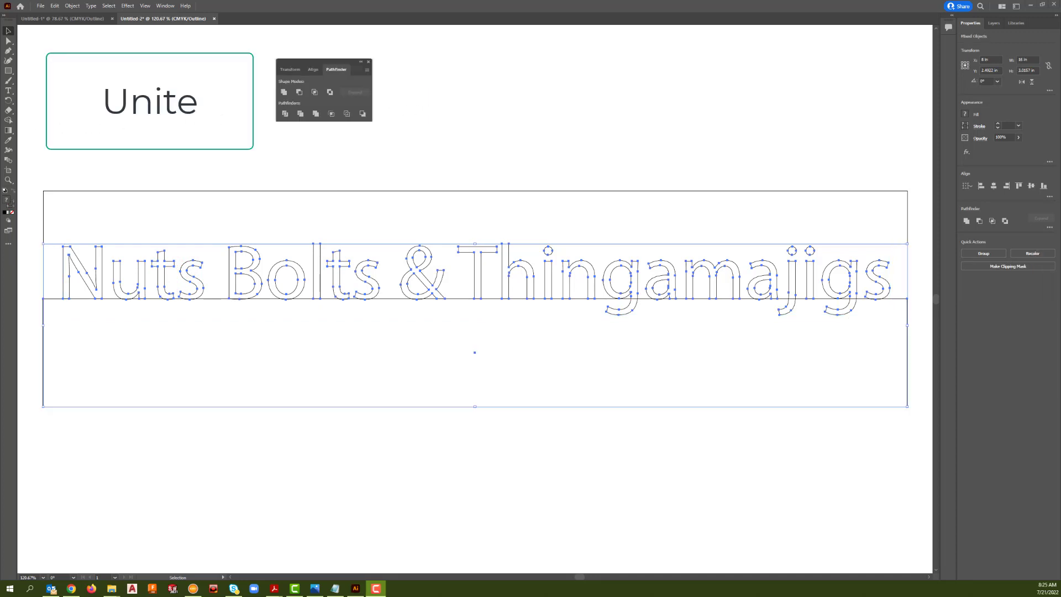
pyautogui.click(9, 32)
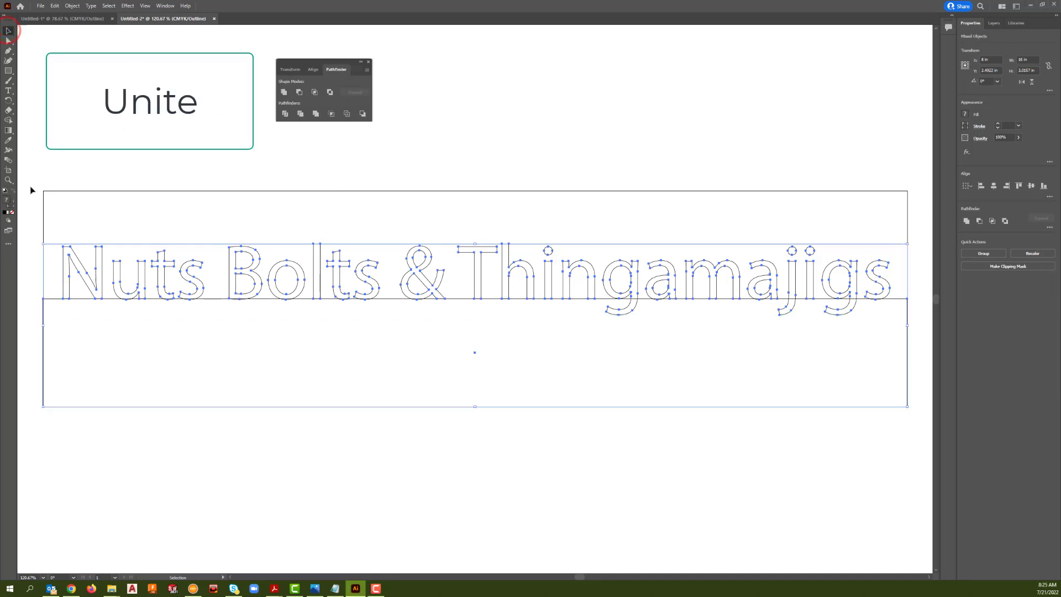
pyautogui.moveTo(31, 187); pyautogui.dragTo(915, 428)
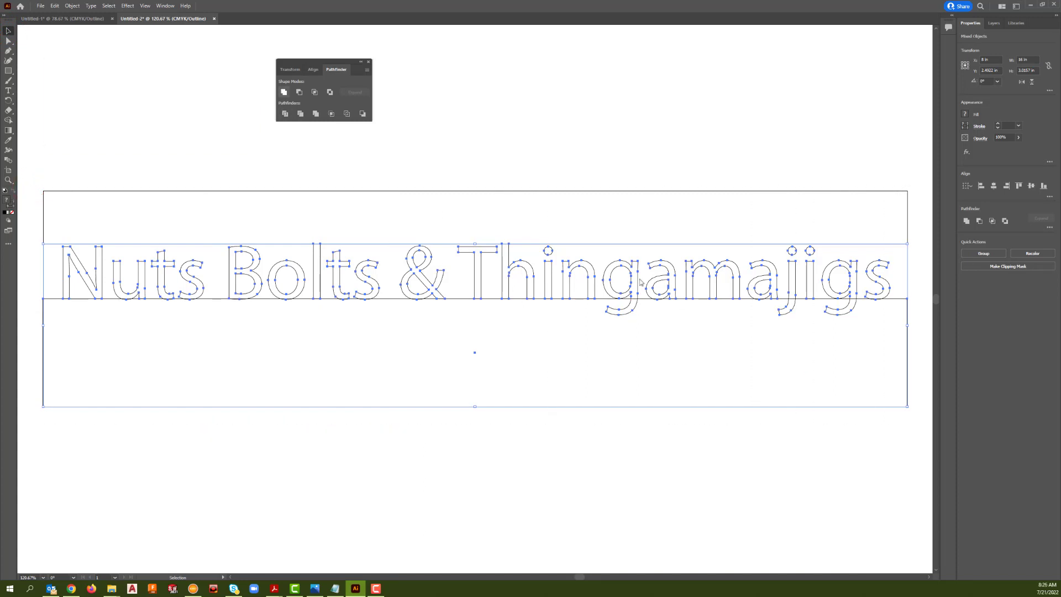
pyautogui.click(284, 92)
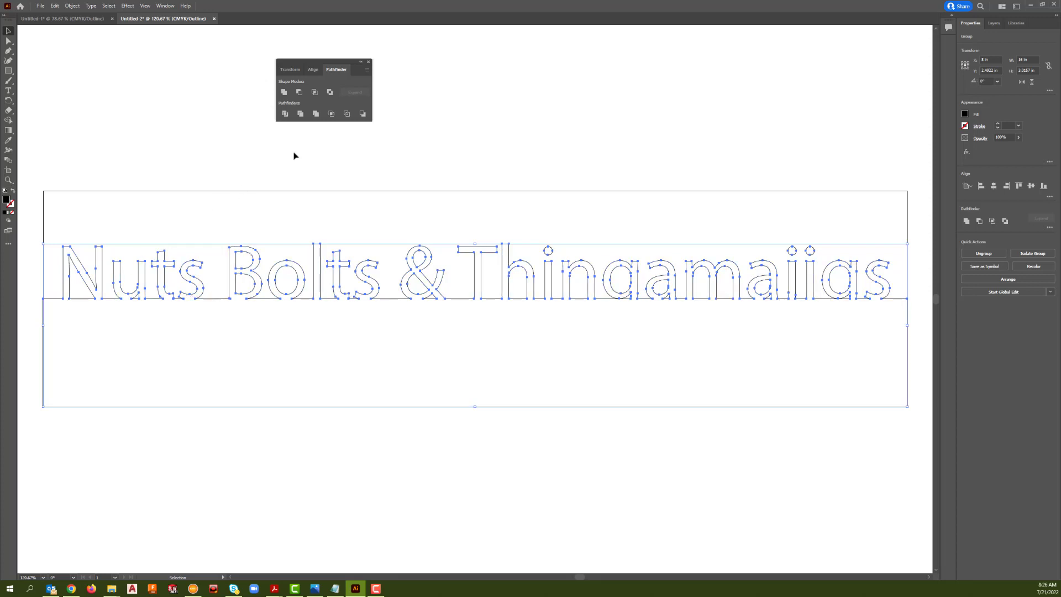
# Step: Preview the filled united shape, return to Outline view, and close Pathfinder
pyautogui.press('a')
pyautogui.hotkey('ctrl', 'y')
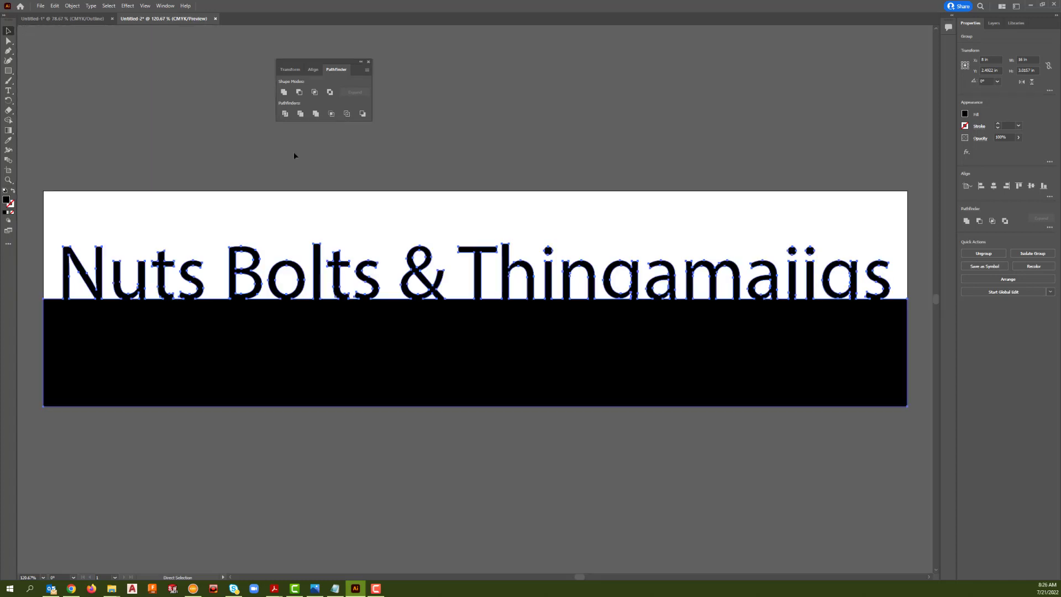
pyautogui.press('v')
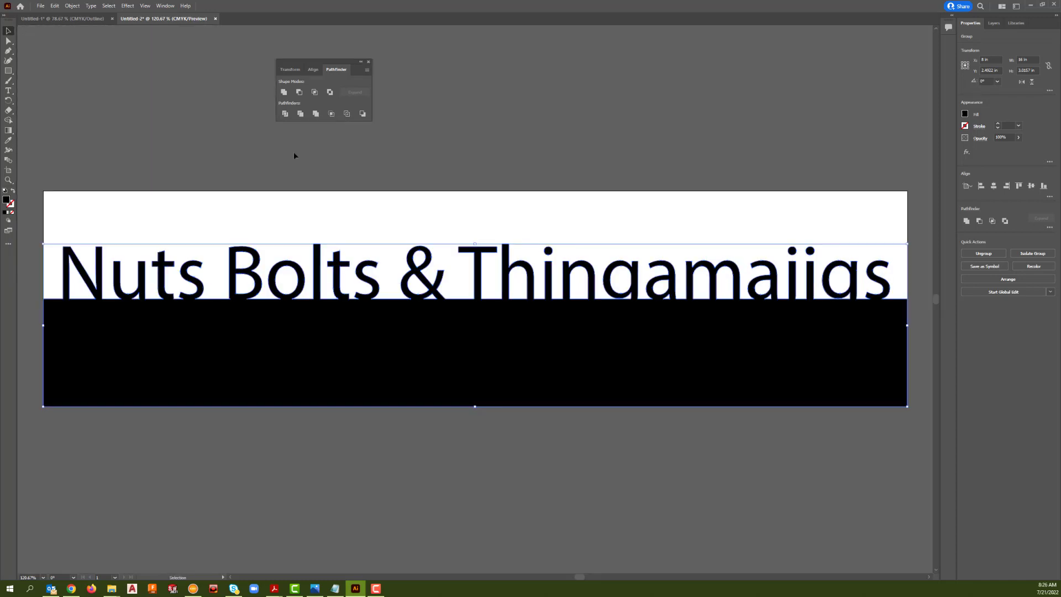
pyautogui.hotkey('ctrl', 'y')
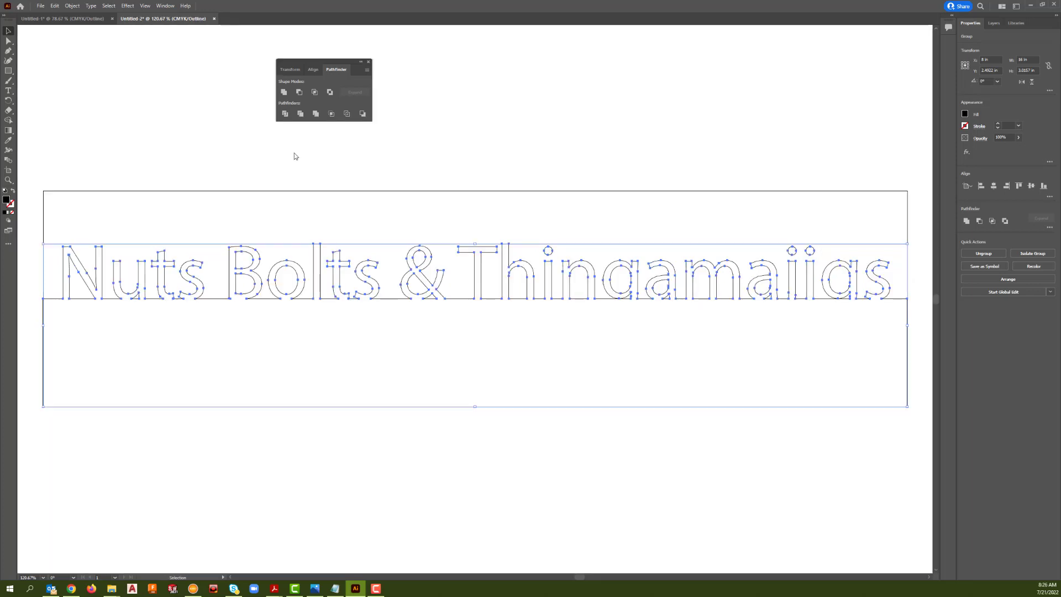
pyautogui.click(368, 61)
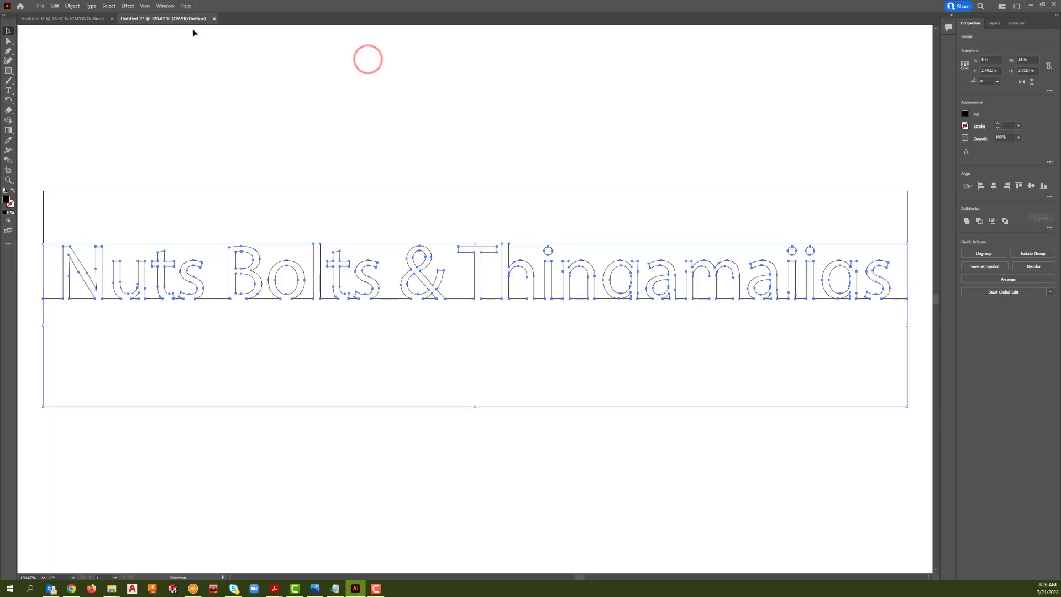
# Step: Save the artwork locally as nbt_7-21-22.ai, accepting the default Illustrator options
pyautogui.click(40, 6)
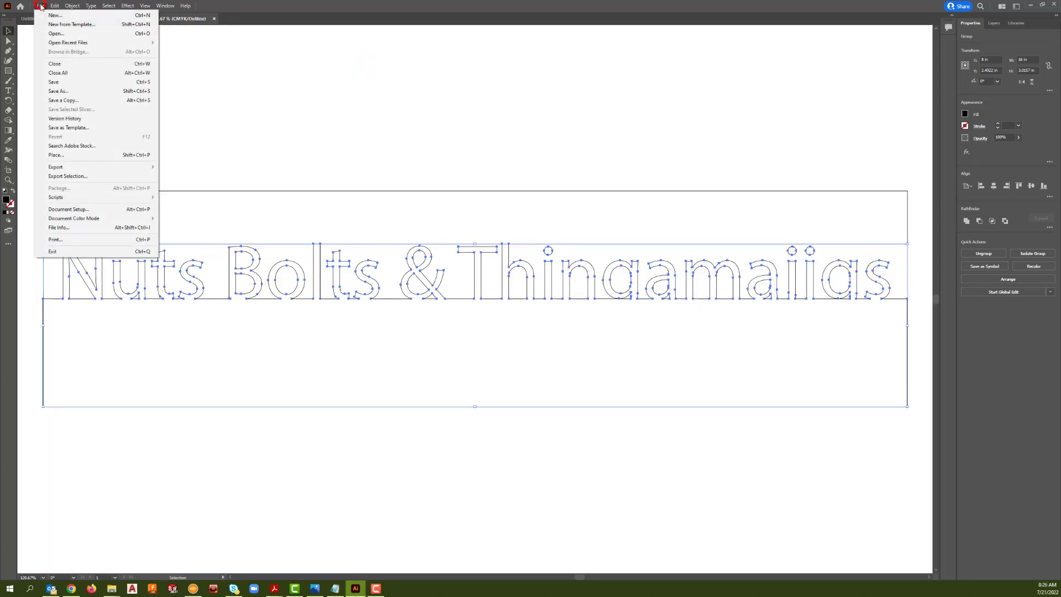
pyautogui.click(57, 82)
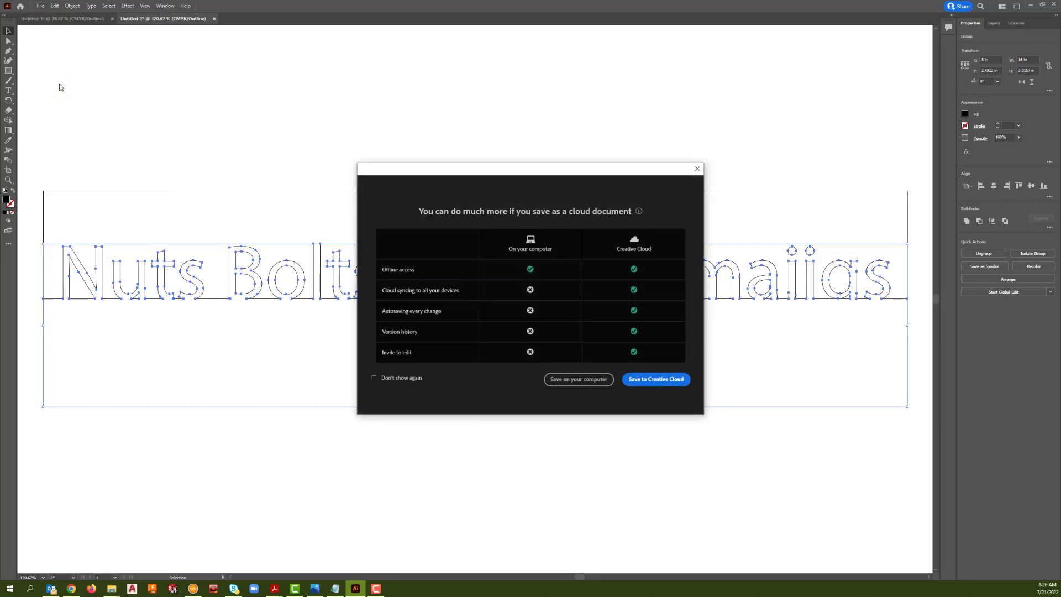
pyautogui.click(587, 383)
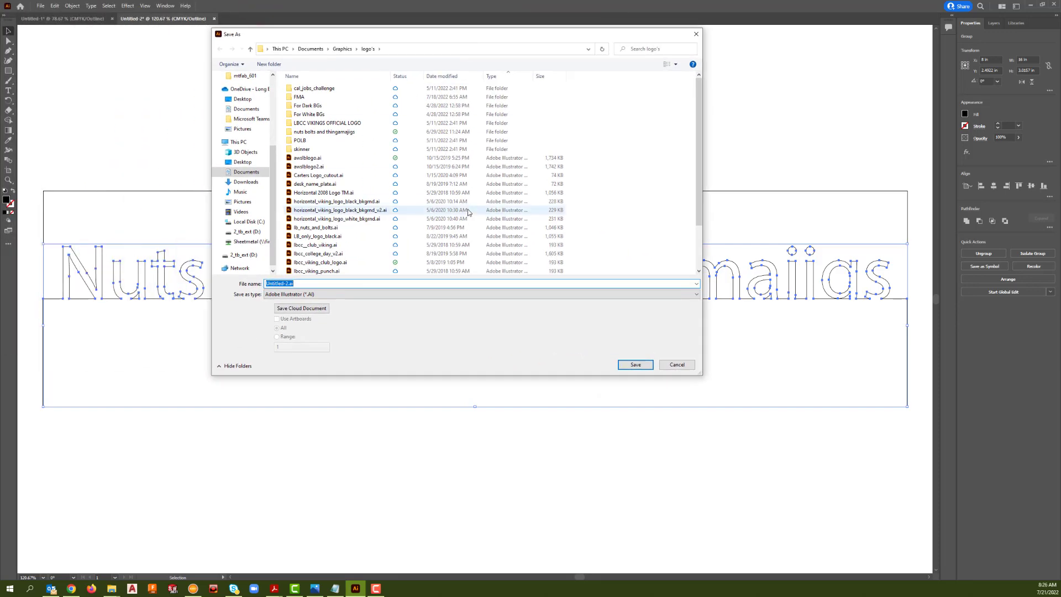
pyautogui.write('nb')
pyautogui.write('7-21-22')
pyautogui.click(641, 367)
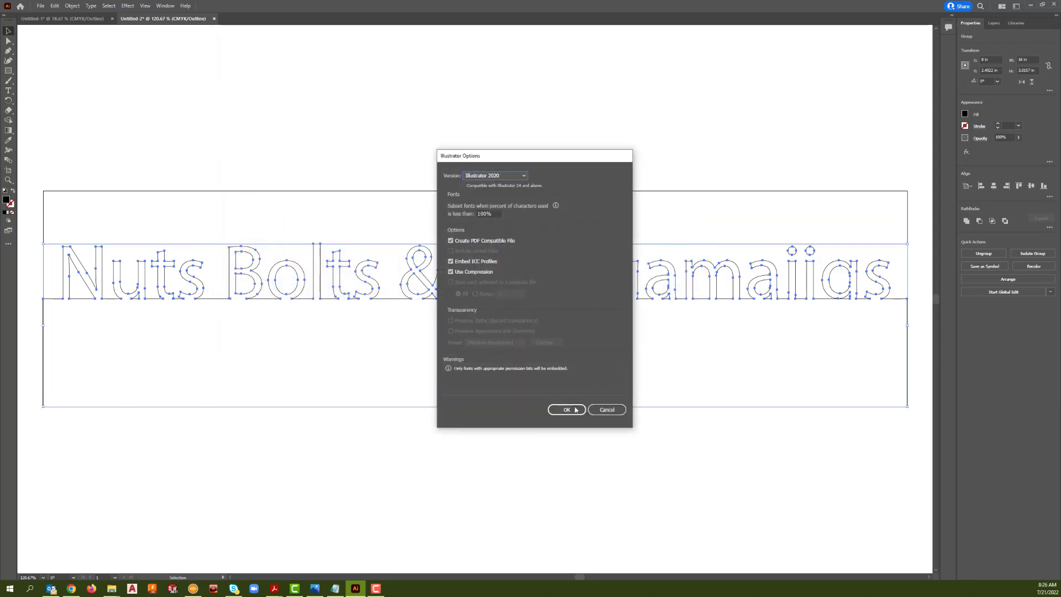
pyautogui.click(567, 409)
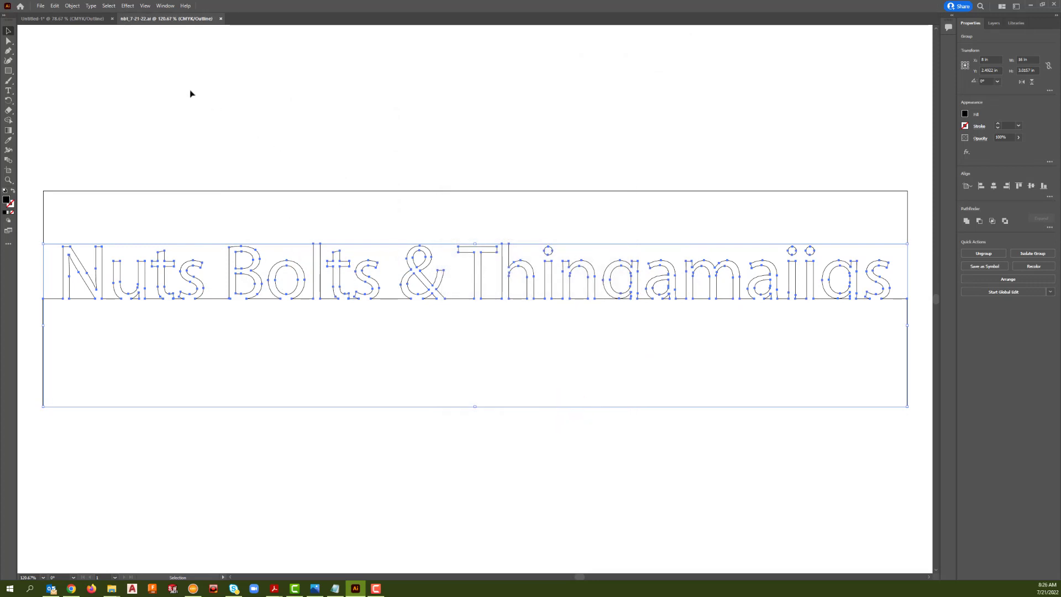
# Step: Export the artwork as Autodesk RealDWG nbt_7-21-22.dxf, accepting the AutoCAD 2018 DXF options
pyautogui.click(41, 7)
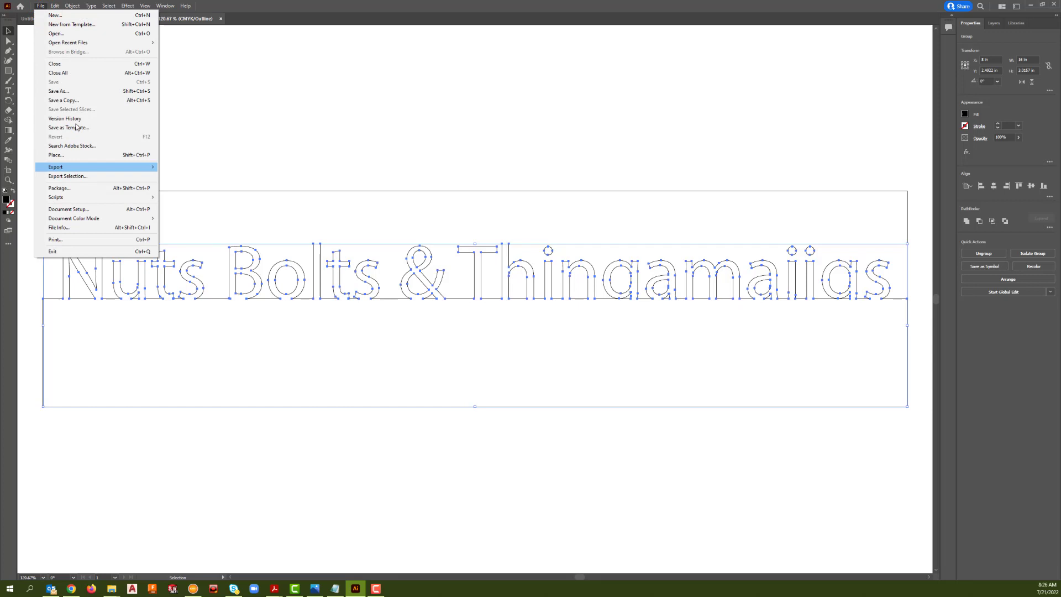
pyautogui.click(87, 167)
pyautogui.click(185, 175)
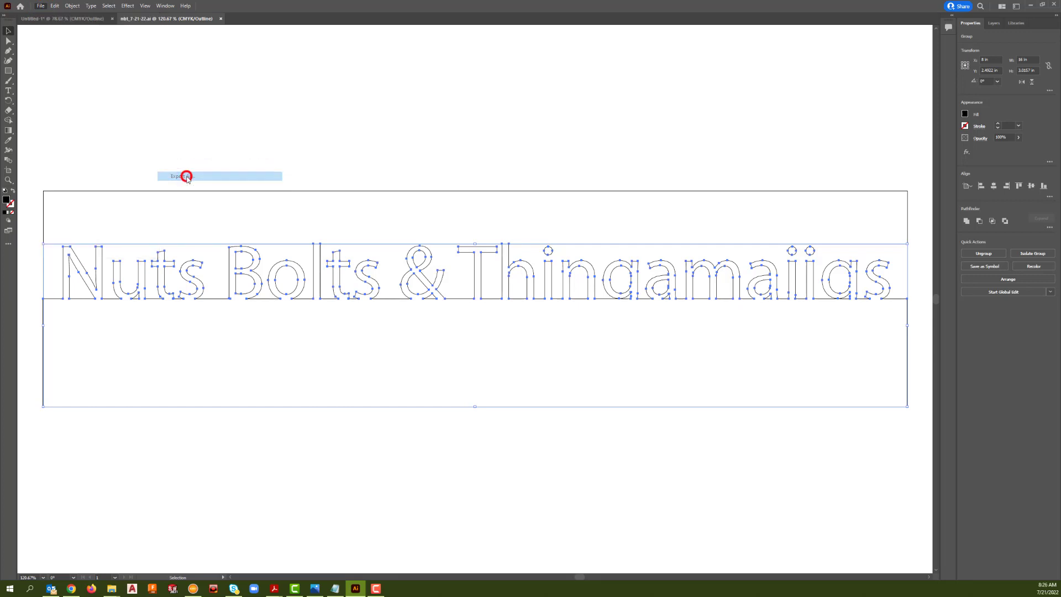
pyautogui.click(314, 297)
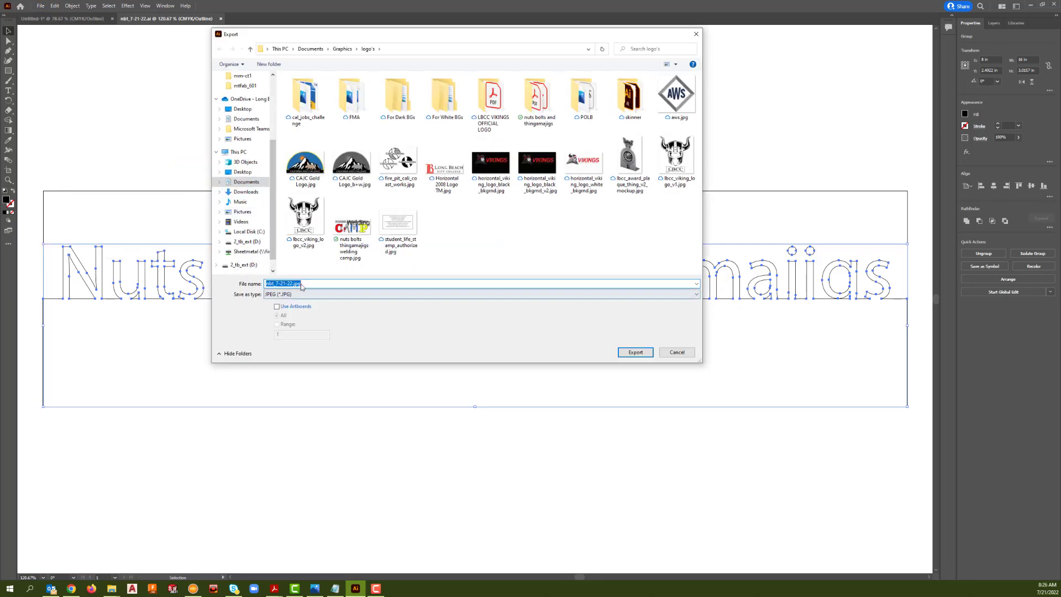
pyautogui.press('Down')
pyautogui.press('Down')
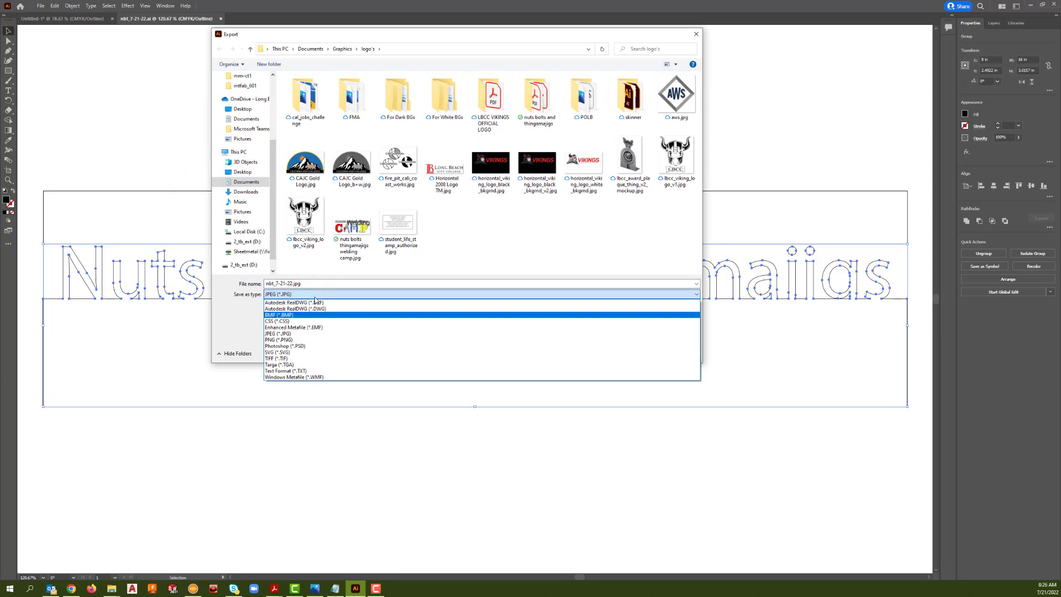
pyautogui.press('Up')
pyautogui.press('Up')
pyautogui.press('Up')
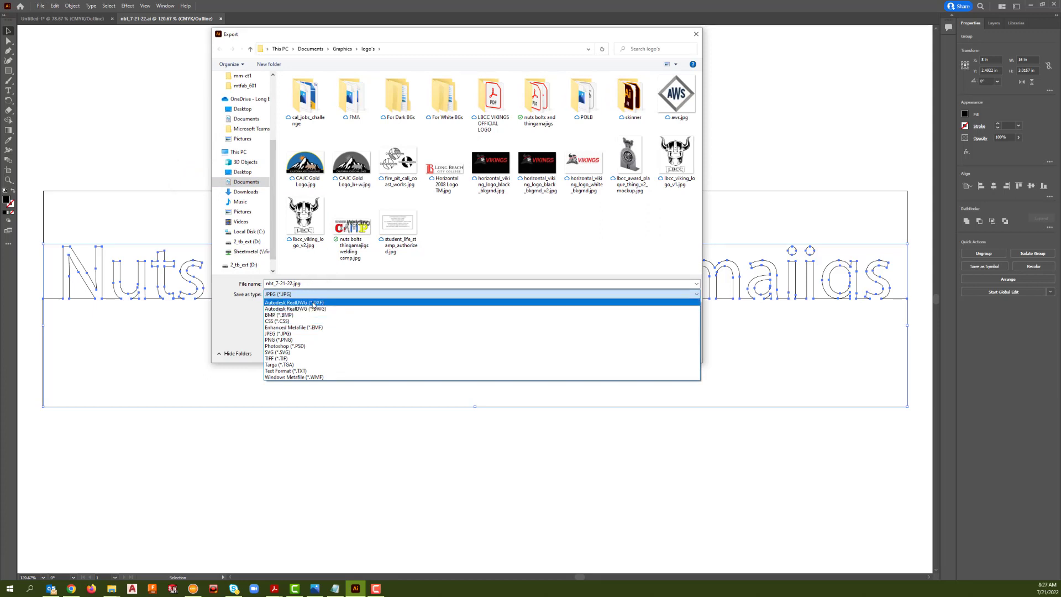
pyautogui.click(319, 303)
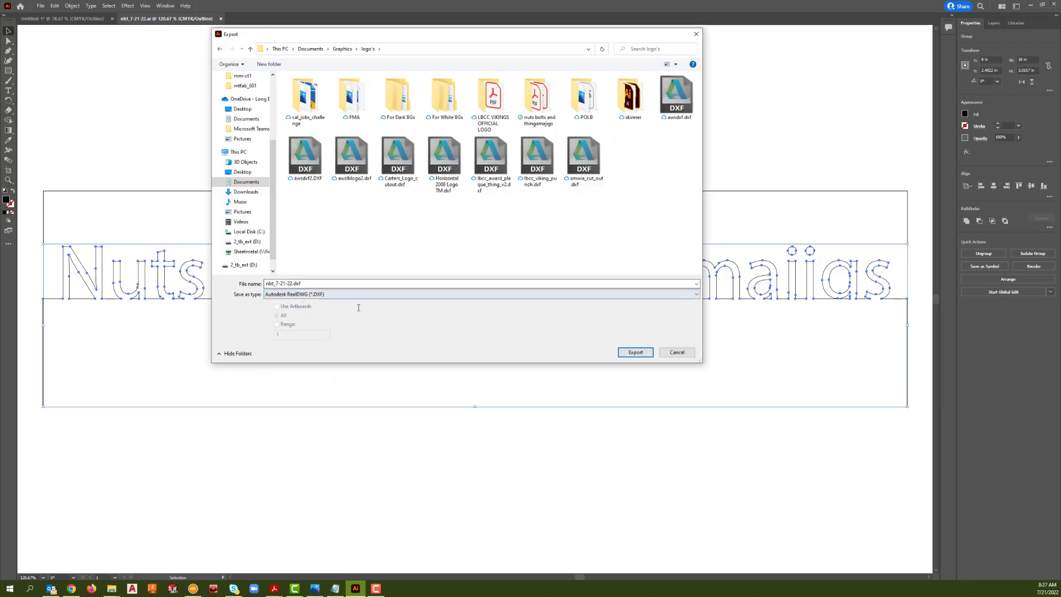
pyautogui.click(645, 352)
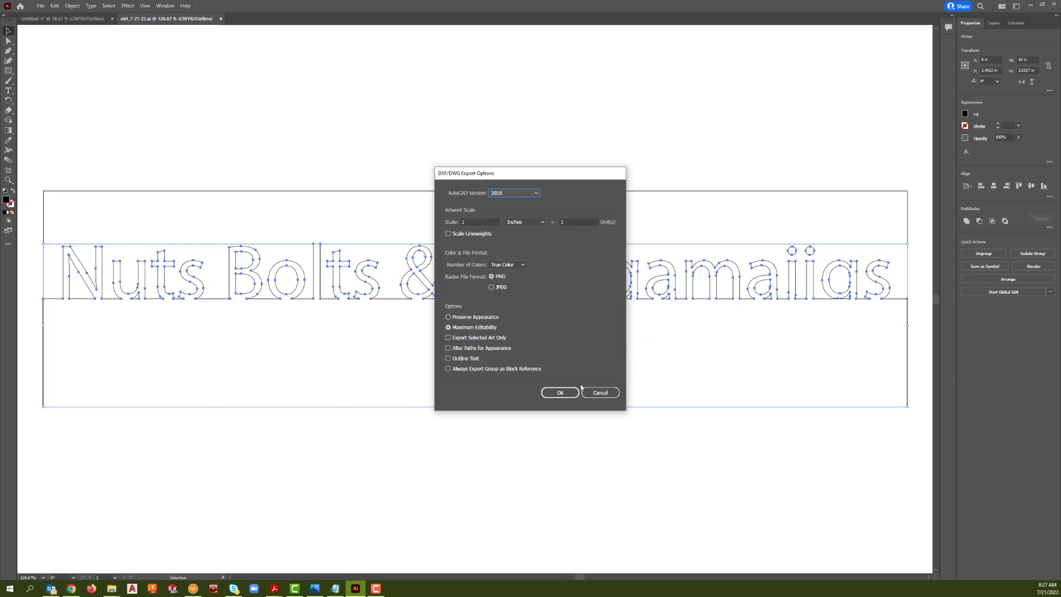
pyautogui.click(560, 392)
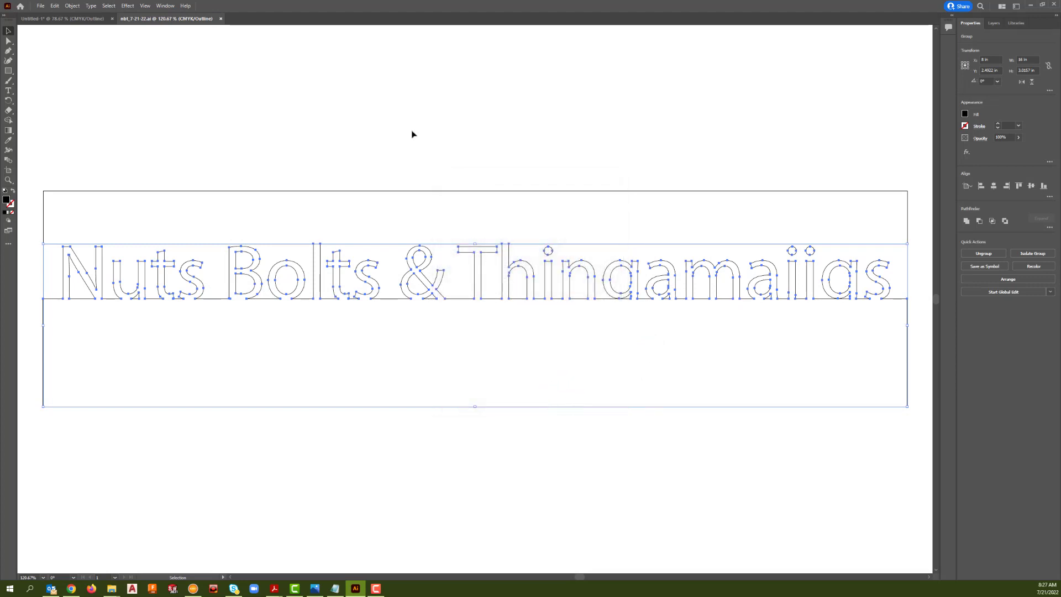